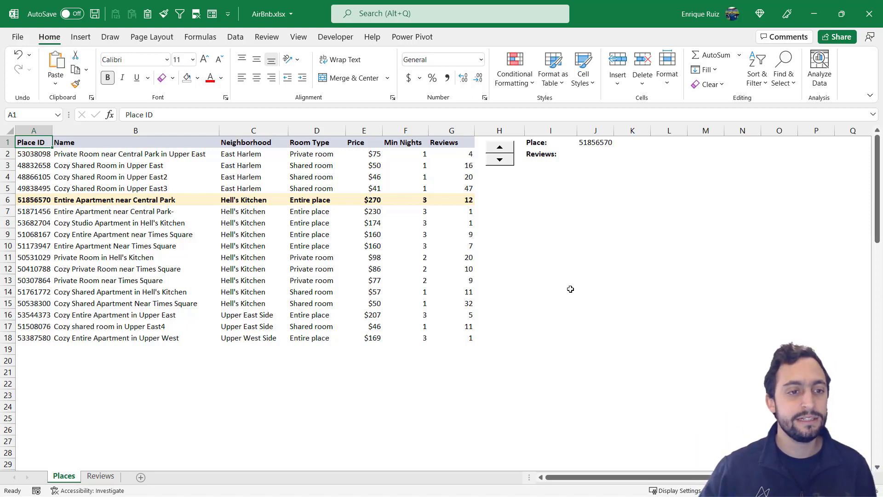
Step the Place spinner up and down until J1 reads 51068167, highlighting row 9.
drag(119, 157, 147, 342)
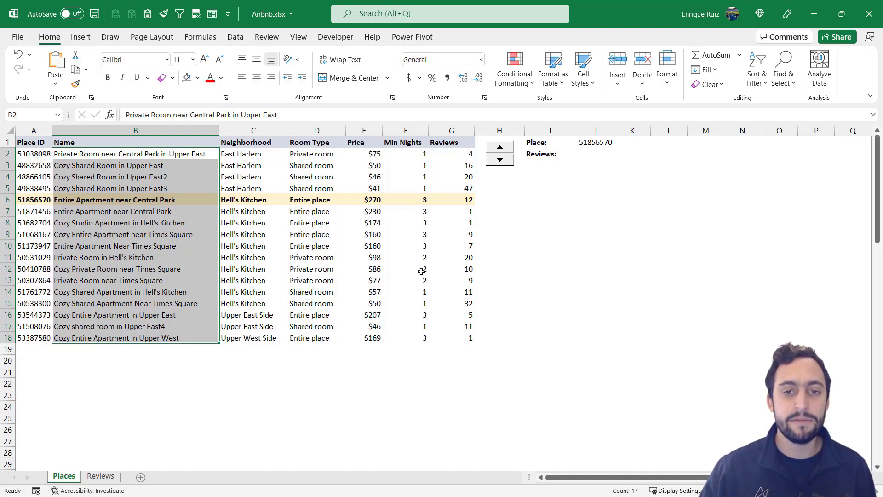
click(564, 287)
click(501, 161)
click(501, 161)
click(502, 161)
click(502, 162)
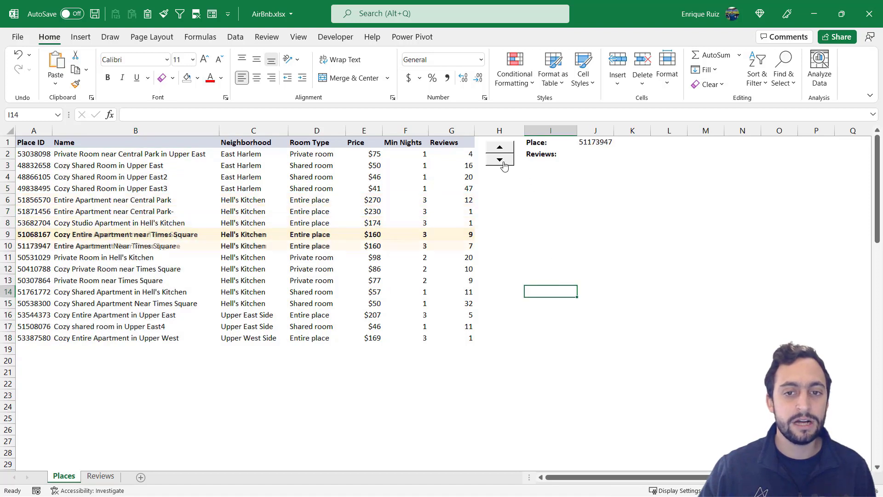
click(501, 160)
click(501, 160)
click(500, 147)
click(499, 146)
click(499, 146)
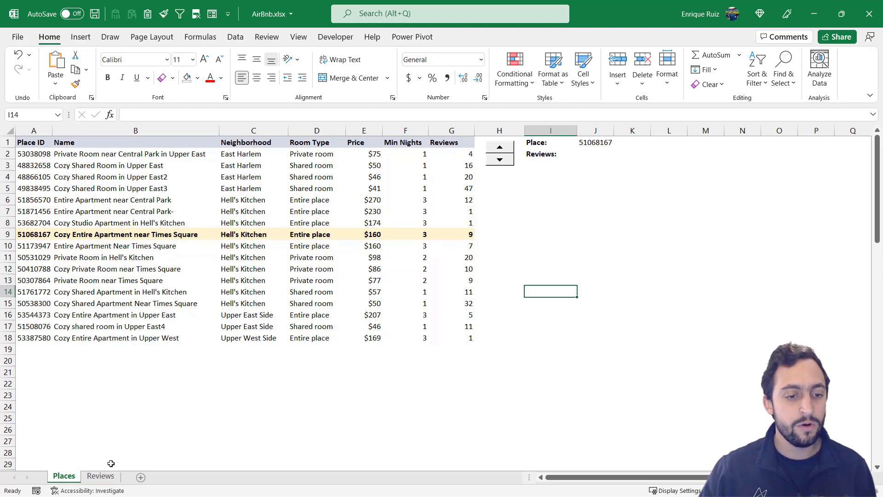
Compare the place IDs on both sheets and select the Reviews sheet's dates and review texts.
click(102, 476)
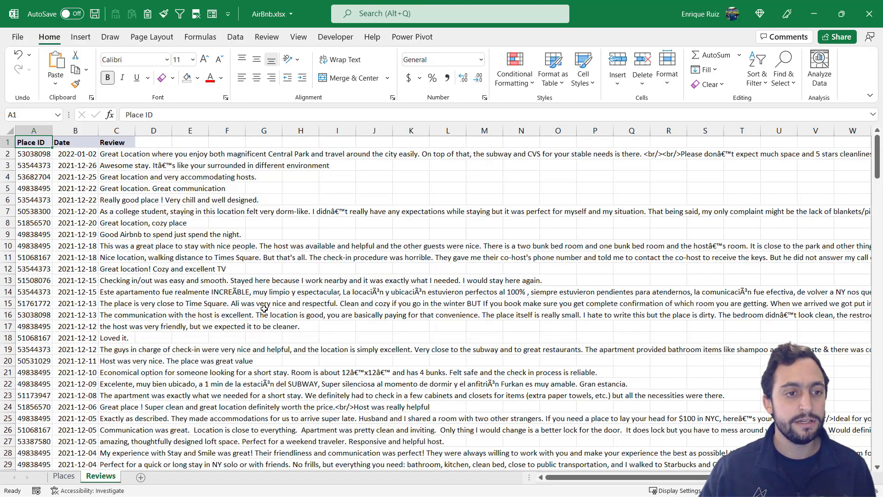
drag(40, 158, 42, 341)
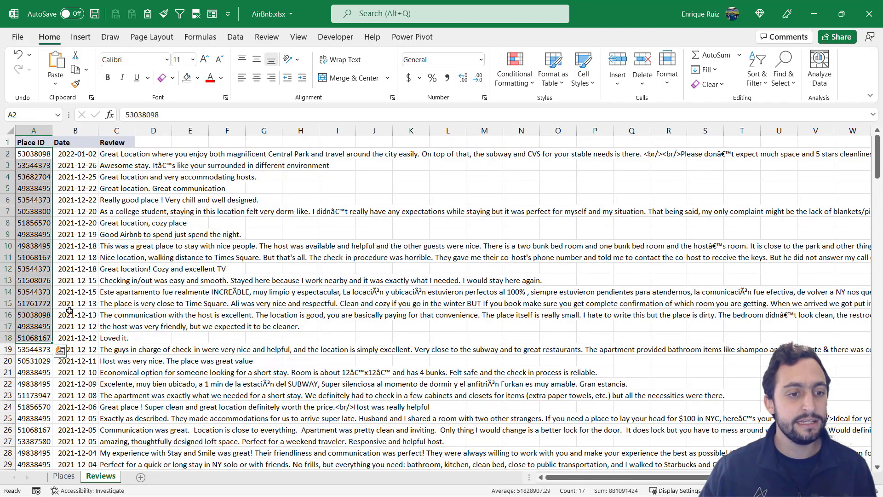
click(63, 476)
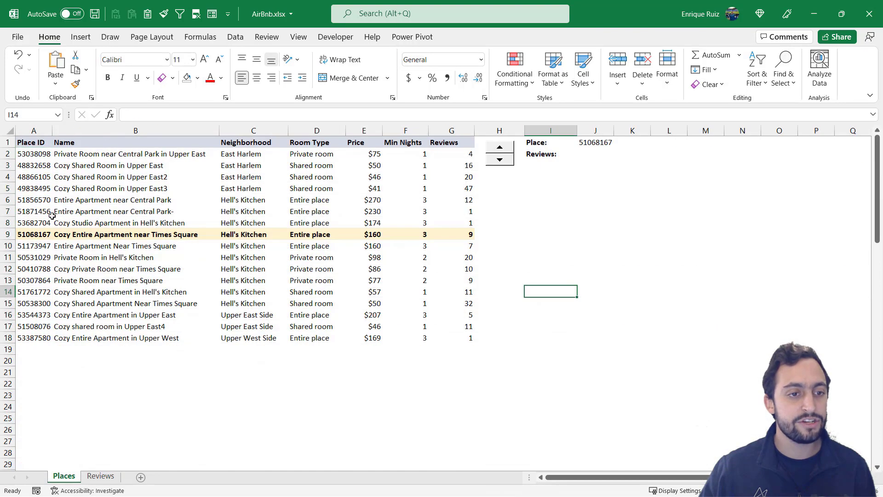
drag(40, 159, 42, 340)
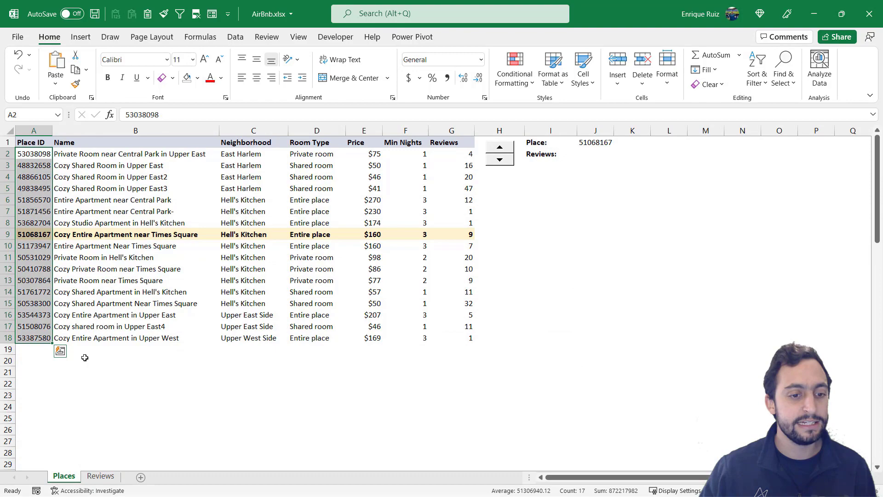
click(101, 476)
drag(83, 165, 82, 257)
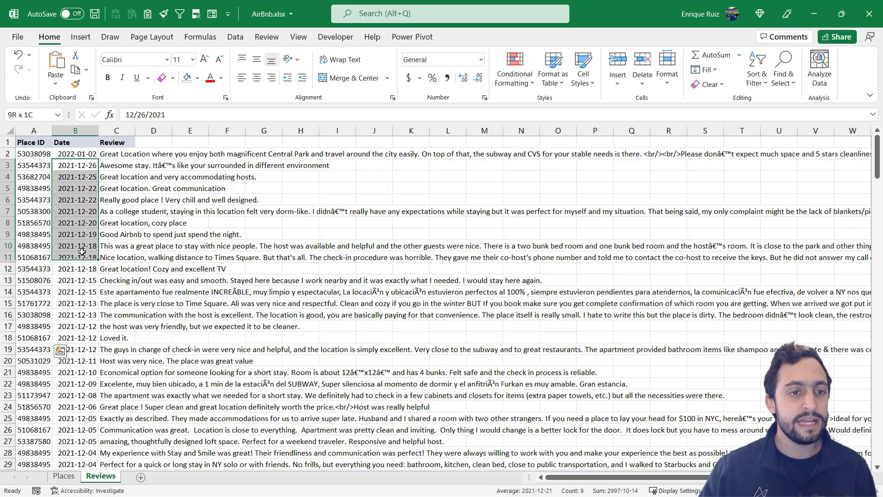
drag(120, 176, 133, 385)
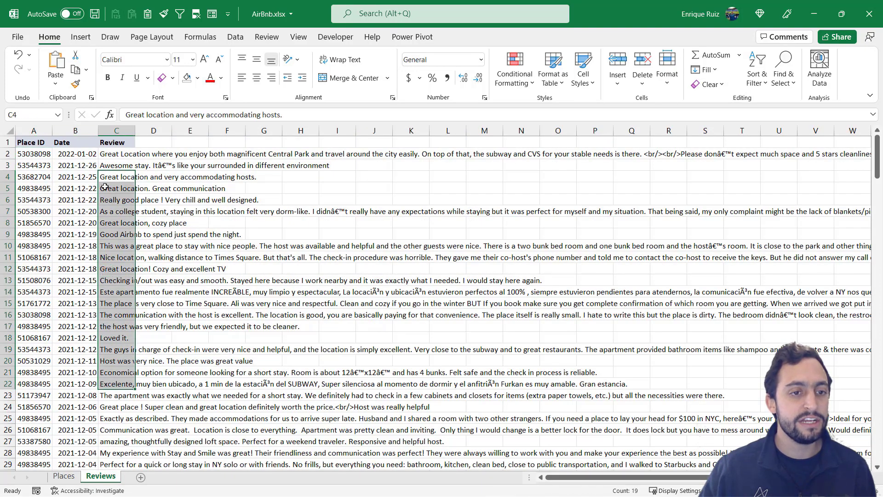
click(102, 156)
key(ctrl+shift+Down)
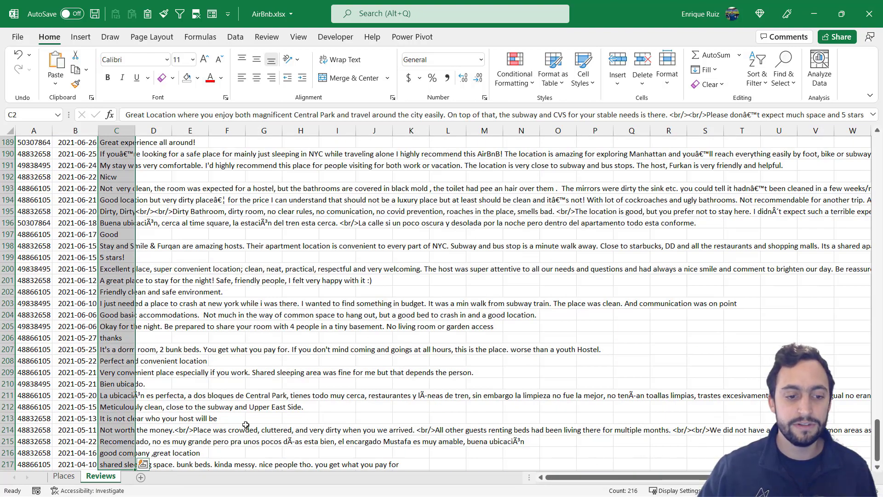
On Places, check the review counts, select I3, and step Place down to 50410788.
click(64, 476)
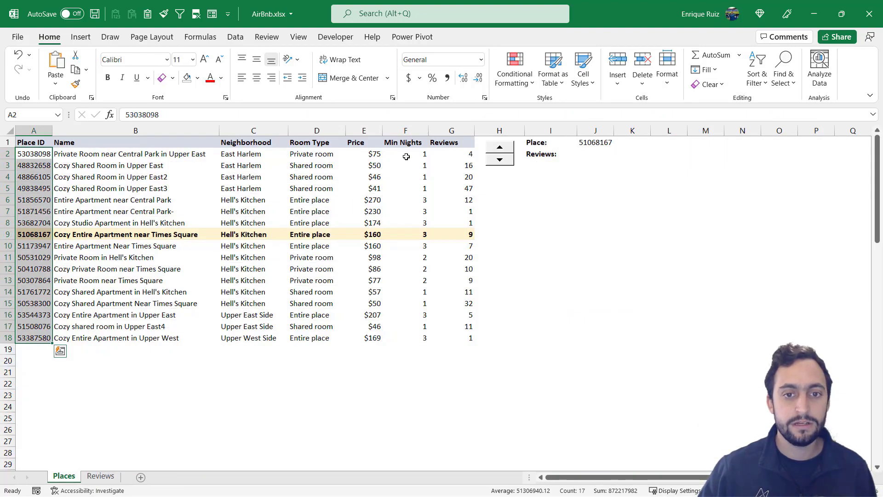
drag(450, 150, 452, 338)
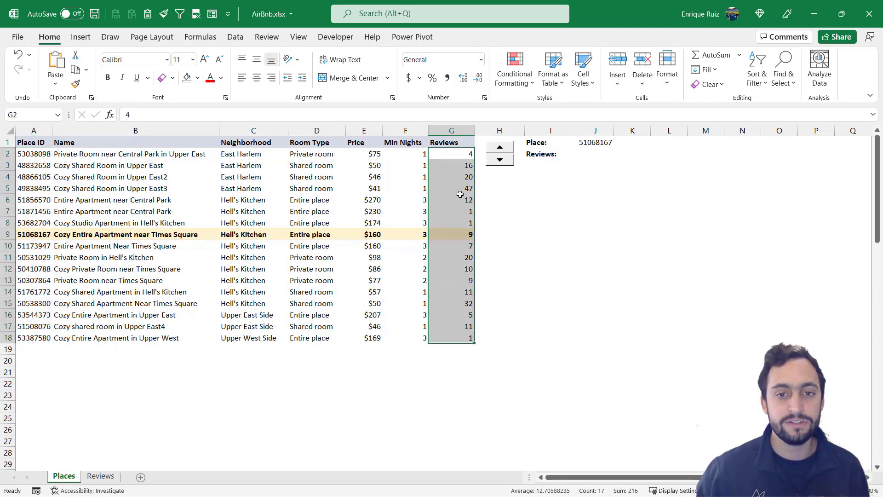
click(539, 167)
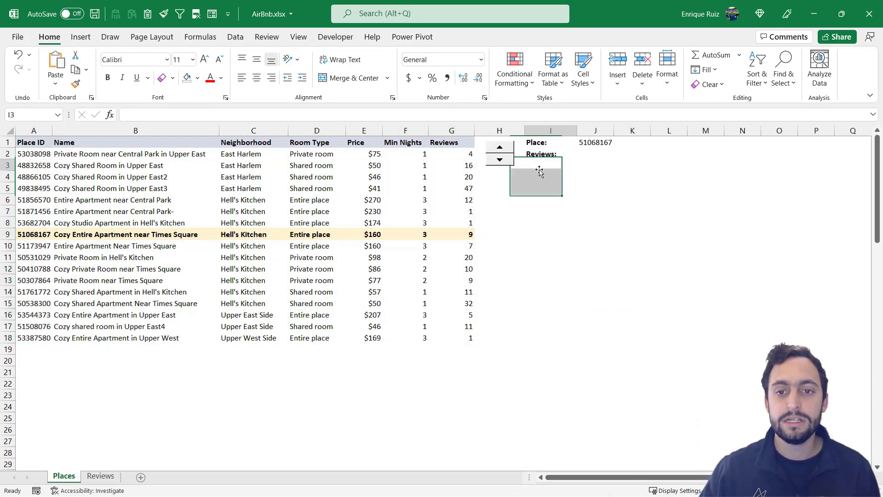
click(511, 164)
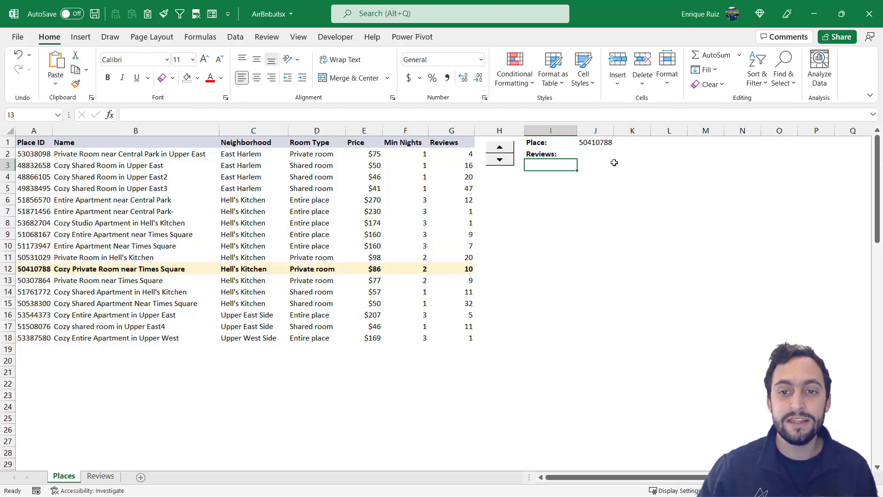
Look over the reviews on the Reviews sheet, jump back to its top, and return to Places.
click(109, 476)
scroll(111, 220, up, 15)
click(111, 221)
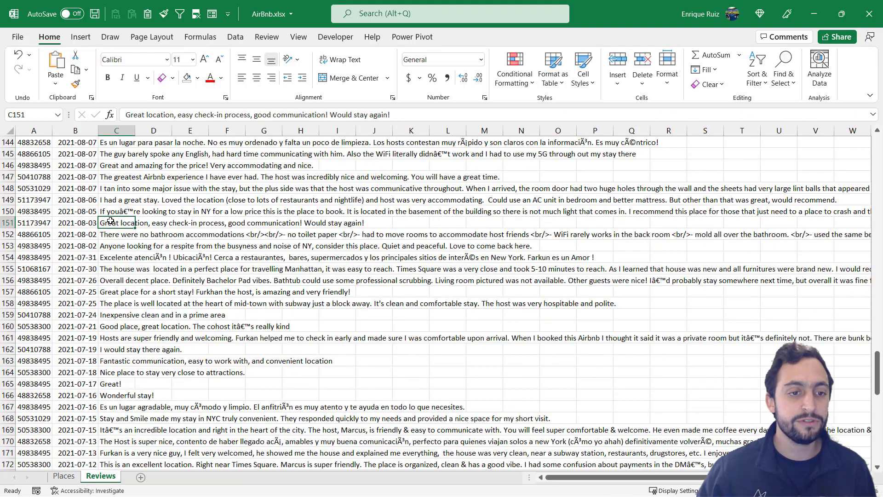
key(ctrl+Home)
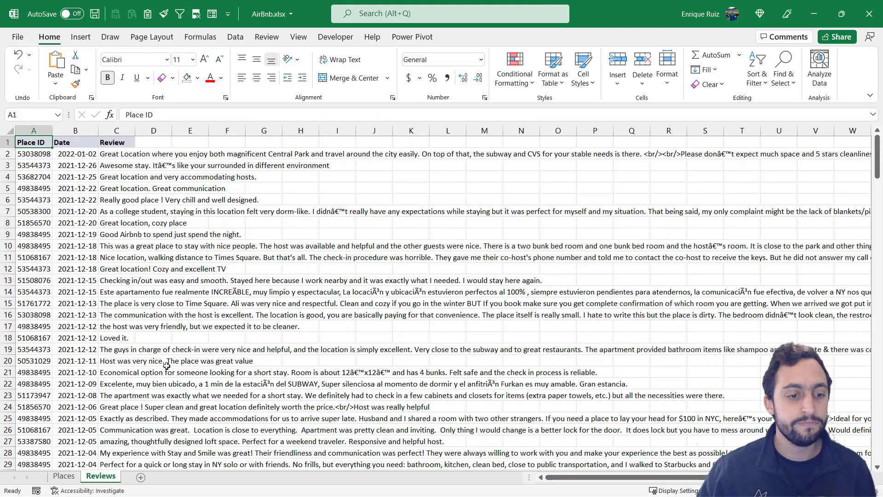
click(63, 476)
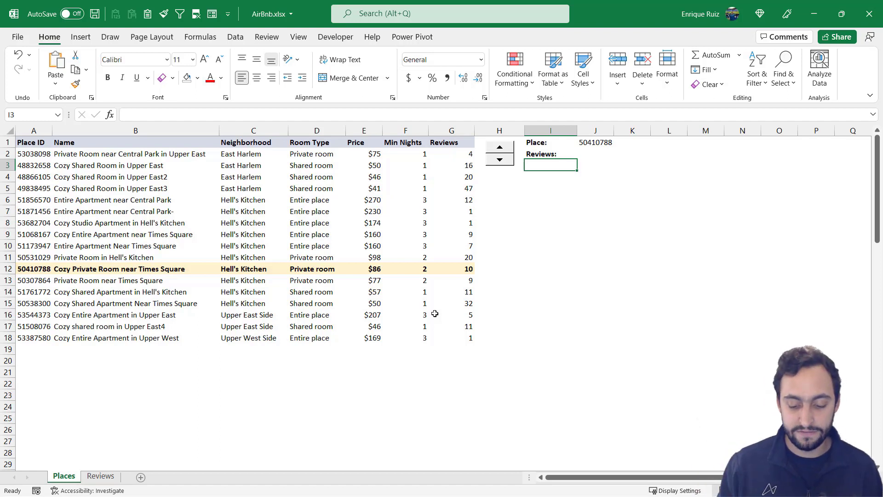
Enter =VLOOKUP(J1, Reviews columns A:C, 3, 0) in I3 to fetch the selected place's review.
text(=VLO)
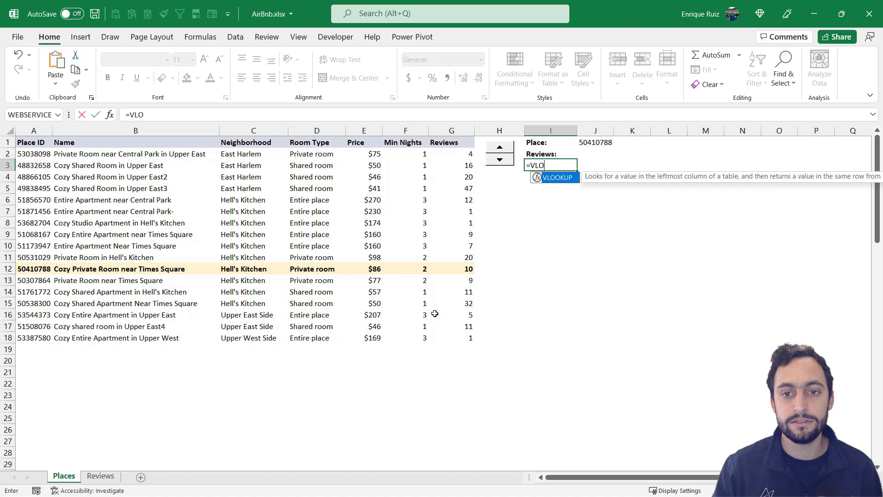
key(Tab)
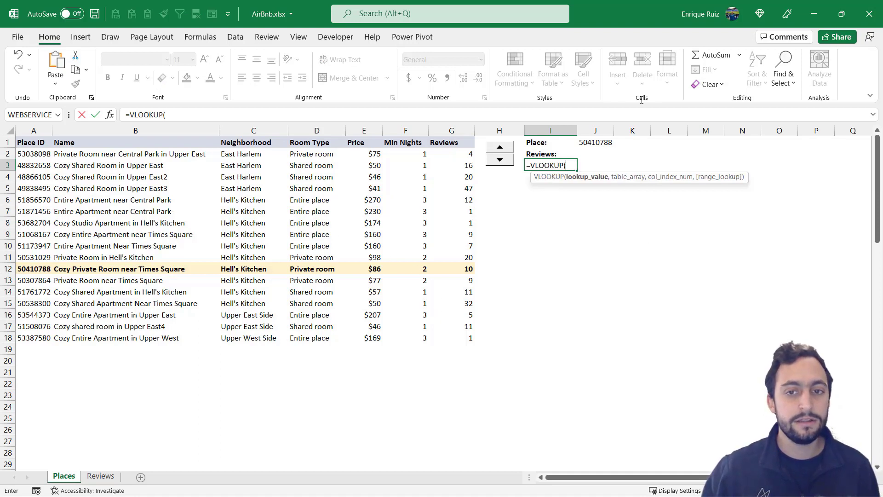
click(587, 142)
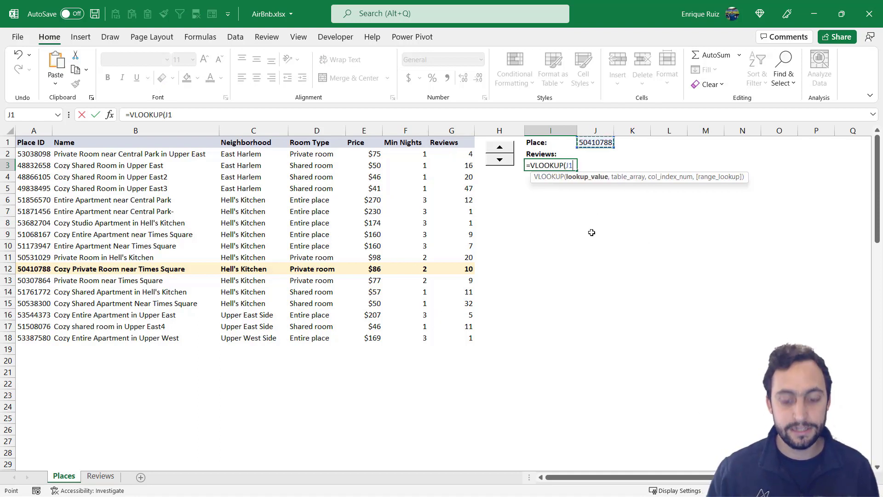
text(,)
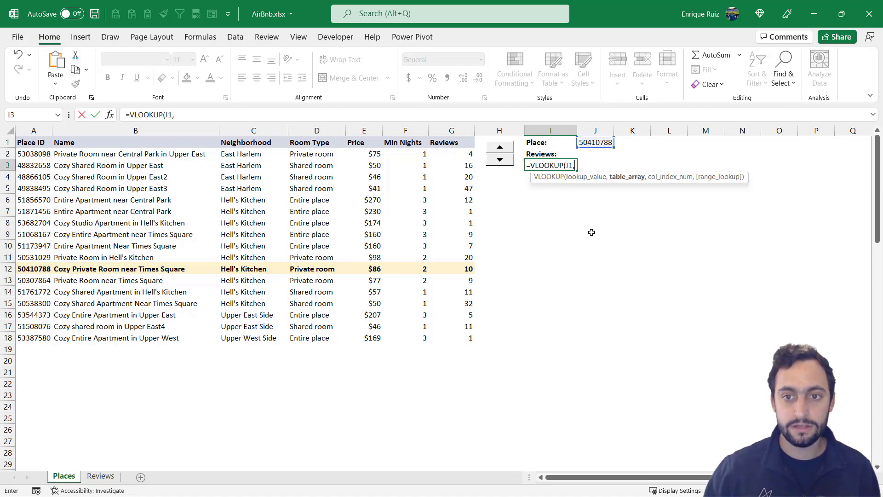
click(100, 475)
drag(42, 130, 115, 131)
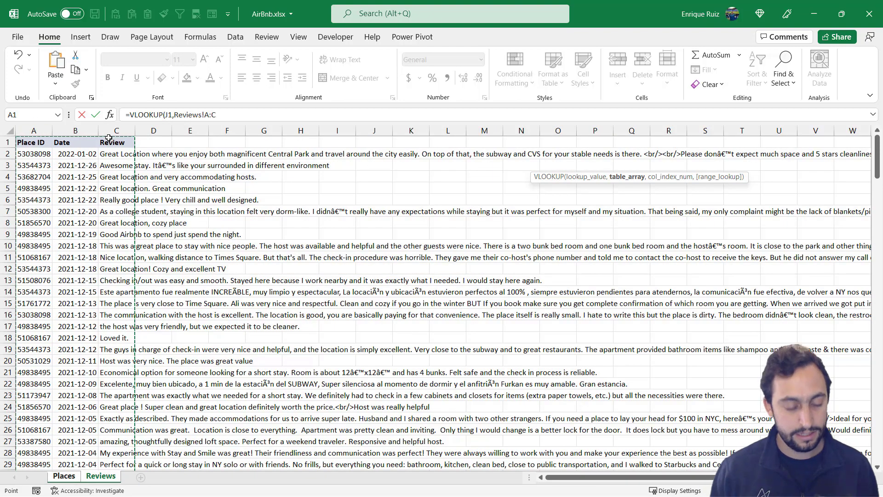
text(,)
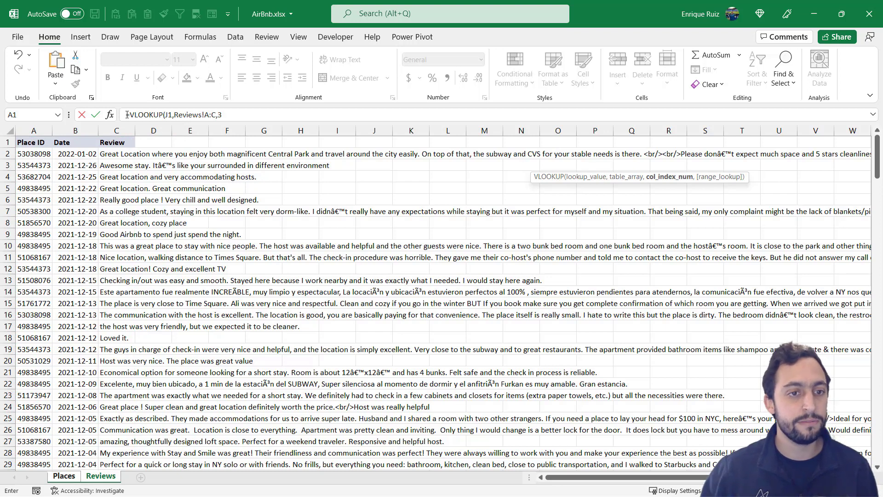
text(3,)
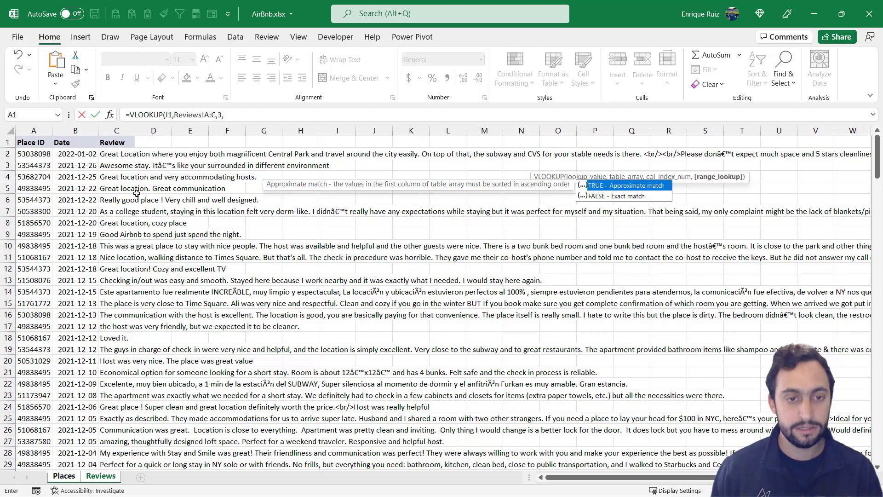
text(0))
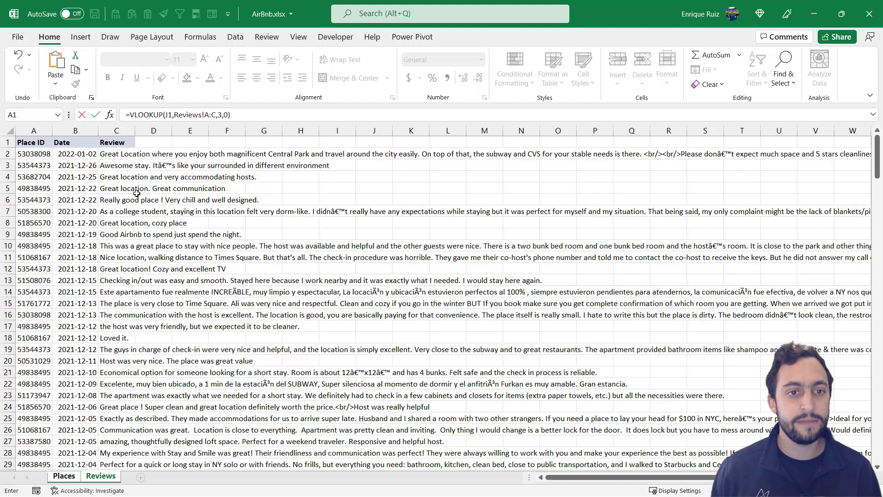
key(Return)
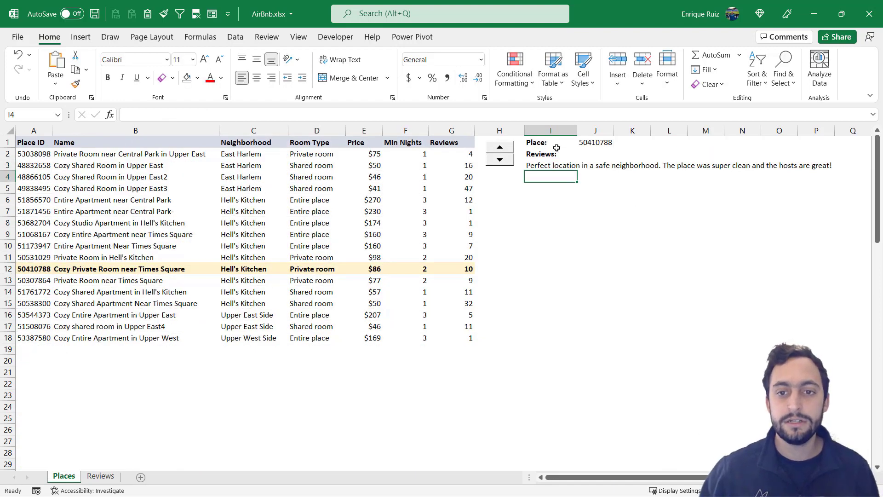
Test the lookup by stepping through place IDs, ending on 50531029.
click(547, 166)
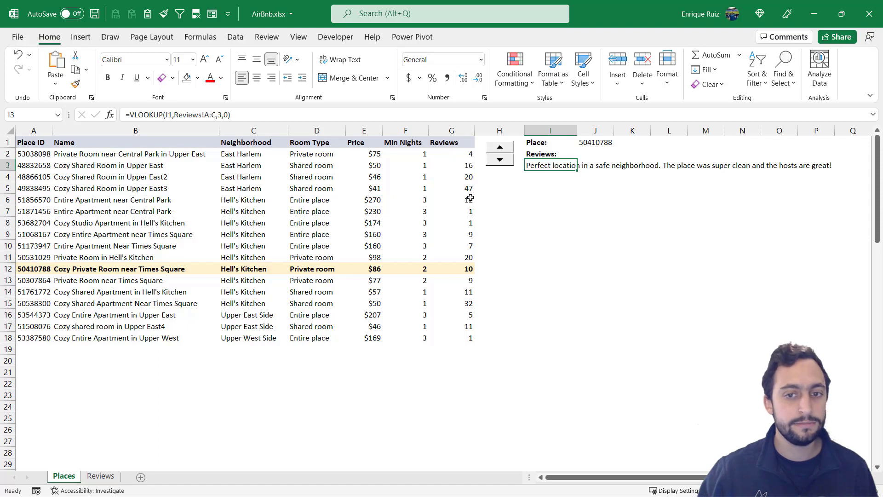
click(496, 161)
click(496, 161)
click(496, 164)
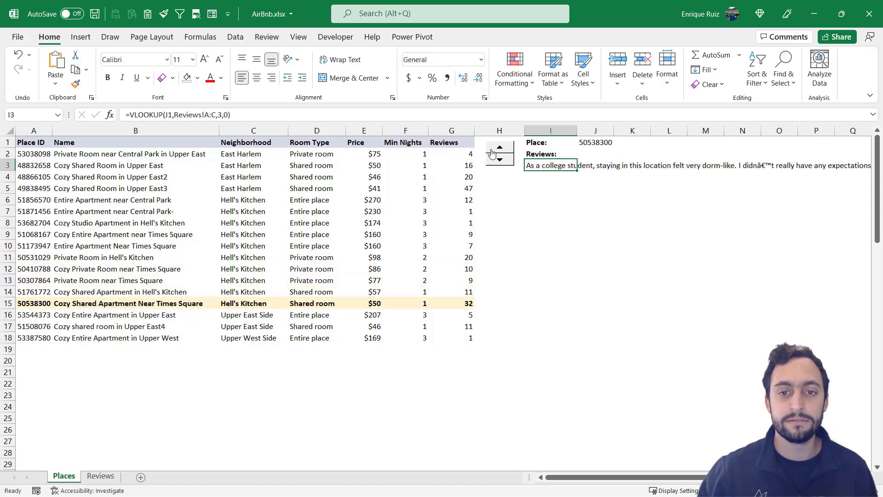
click(496, 147)
click(496, 147)
click(496, 147)
click(496, 148)
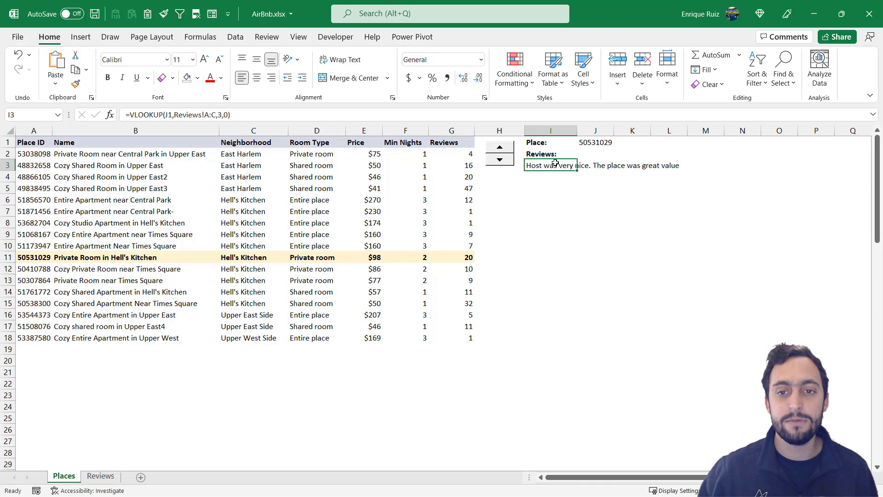
click(595, 142)
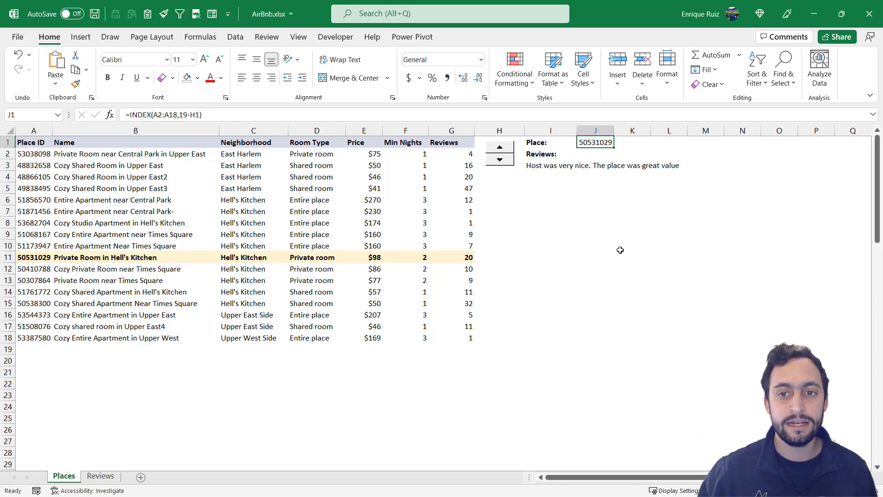
click(35, 257)
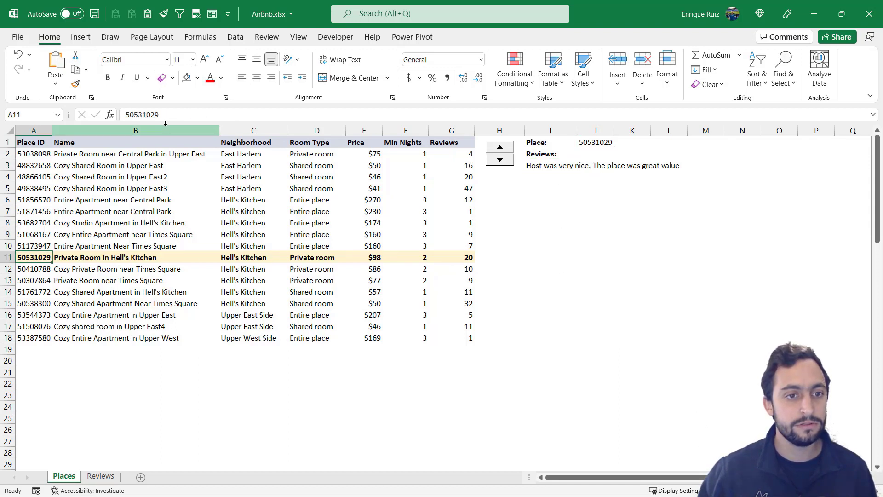
drag(158, 115, 118, 115)
key(ctrl+c)
click(101, 476)
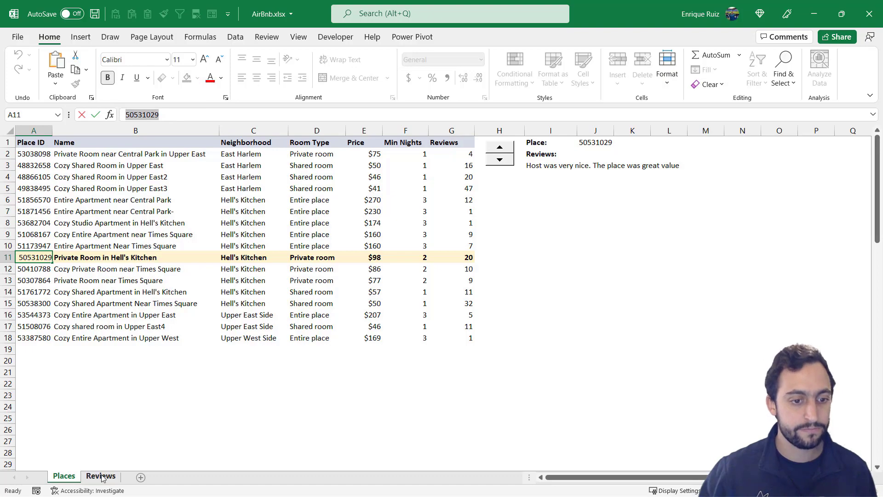
key(ctrl+shift+l)
key(alt+Down)
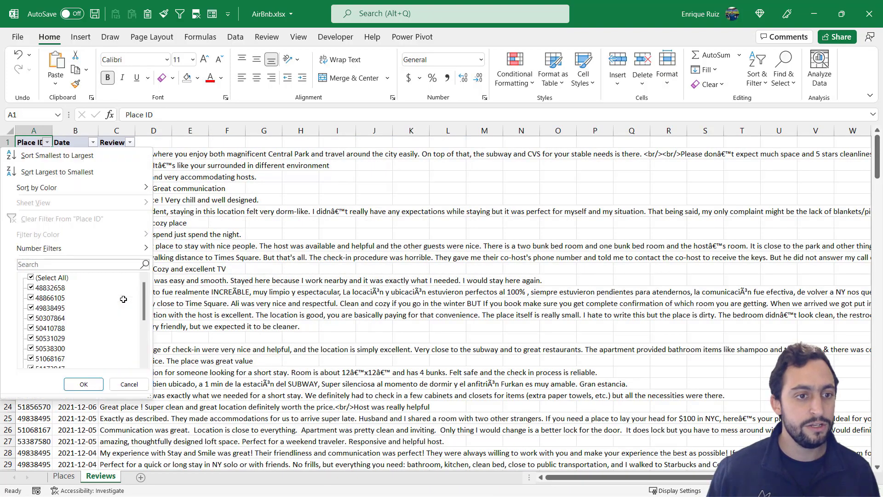
click(115, 264)
key(ctrl+v)
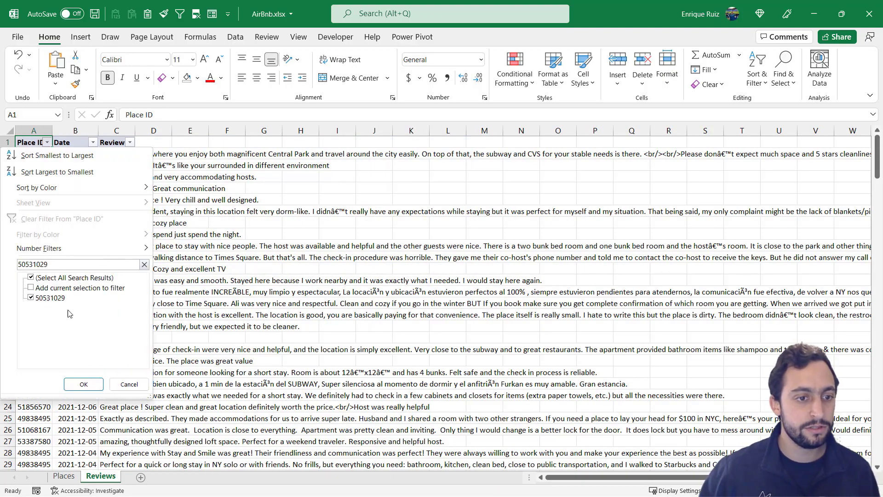
click(99, 386)
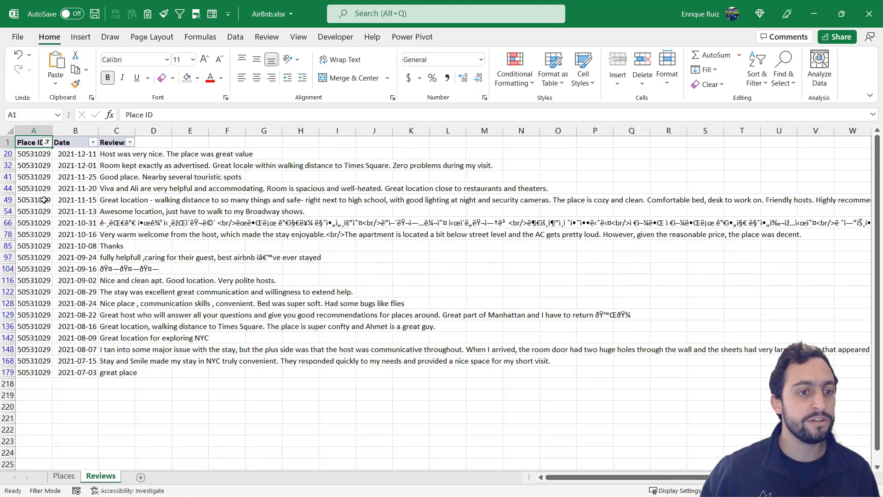
drag(85, 157, 85, 372)
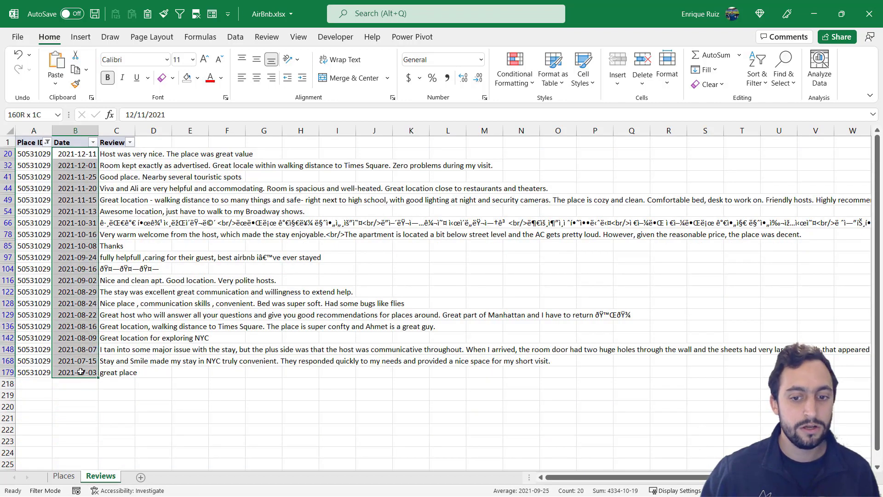
click(116, 157)
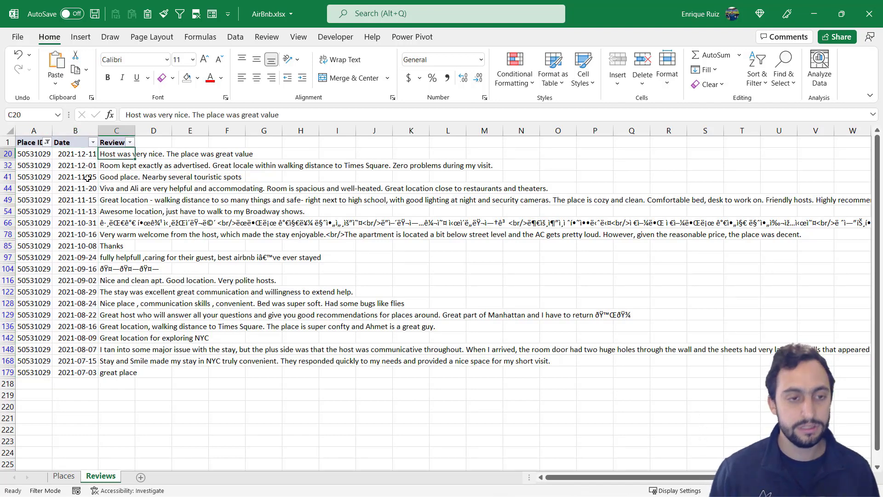
key(ctrl+shift+l)
click(64, 476)
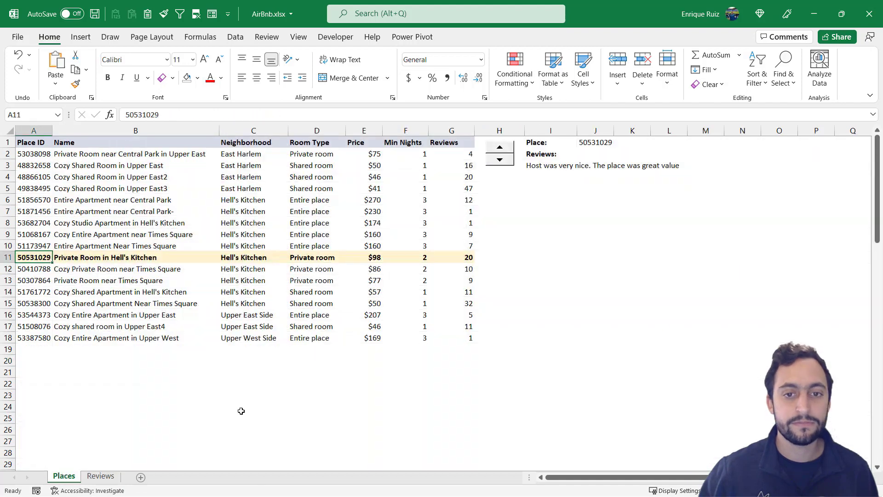
Start an XLOOKUP in I3 using J1 as the lookup value.
click(535, 162)
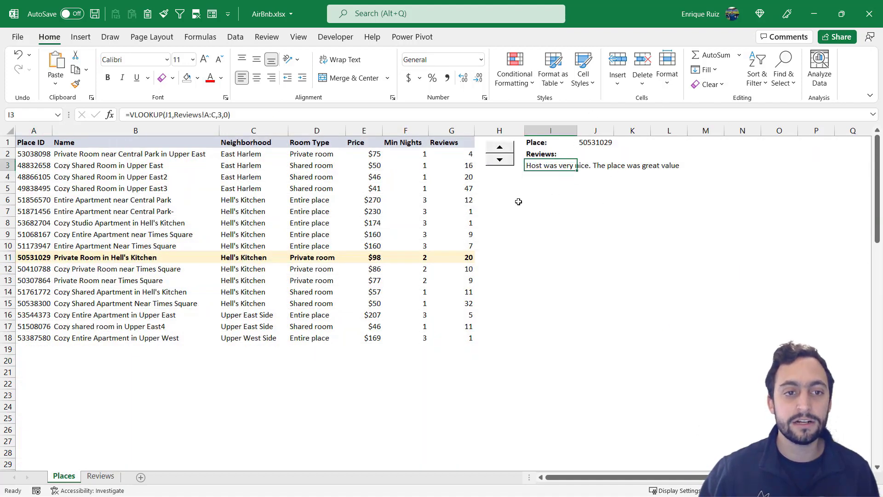
text(=XL)
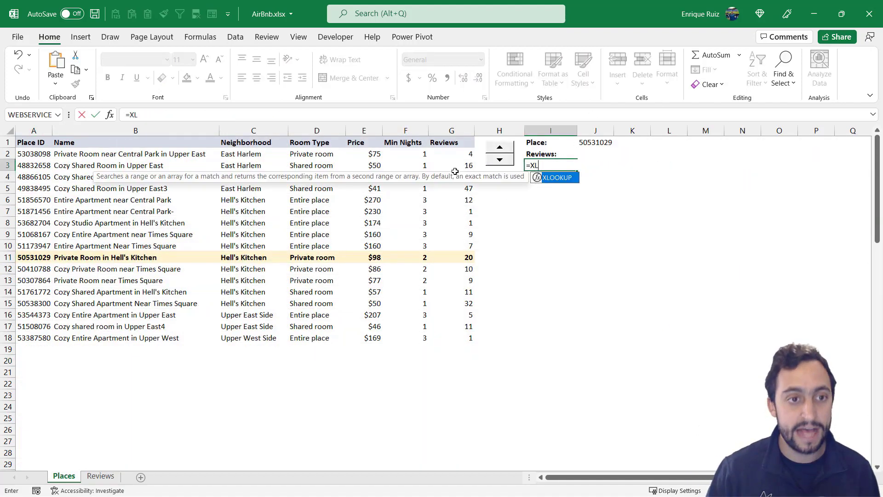
text(O)
key(Tab)
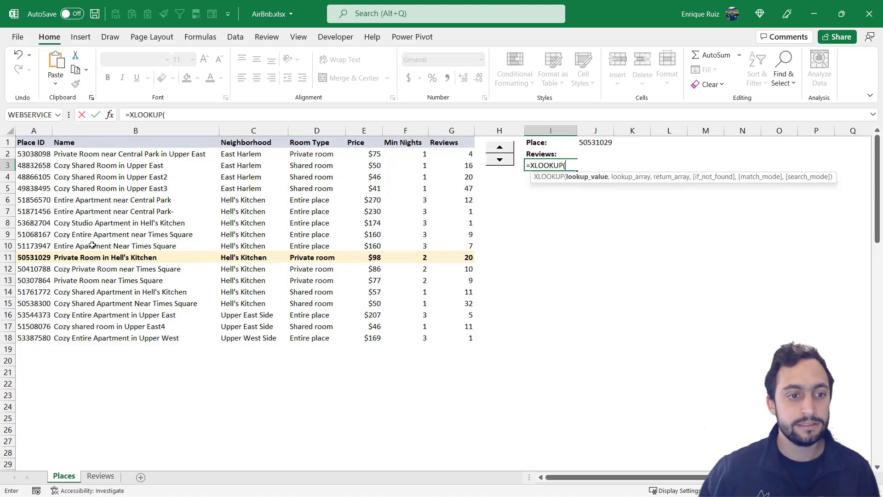
click(599, 144)
text(,)
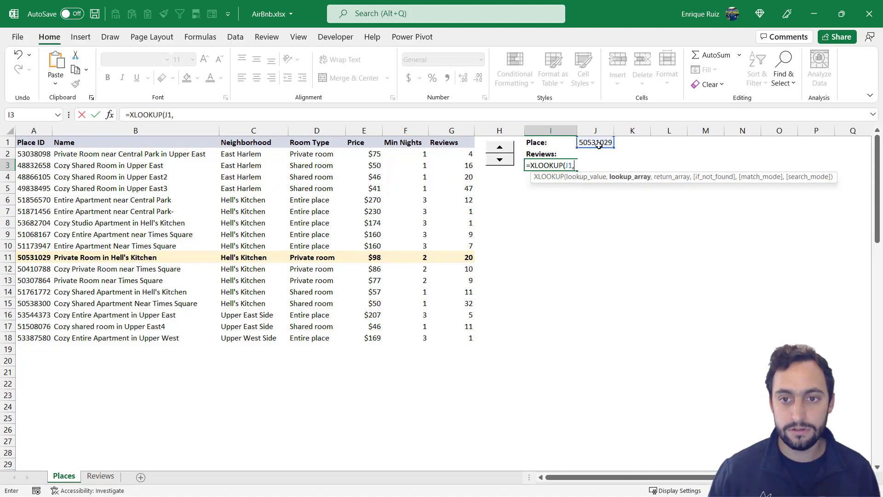
Look up in Reviews!A:A, return Reviews!C:C, searching last-to-first (-1), so place 50531029 shows 'great place'.
click(101, 476)
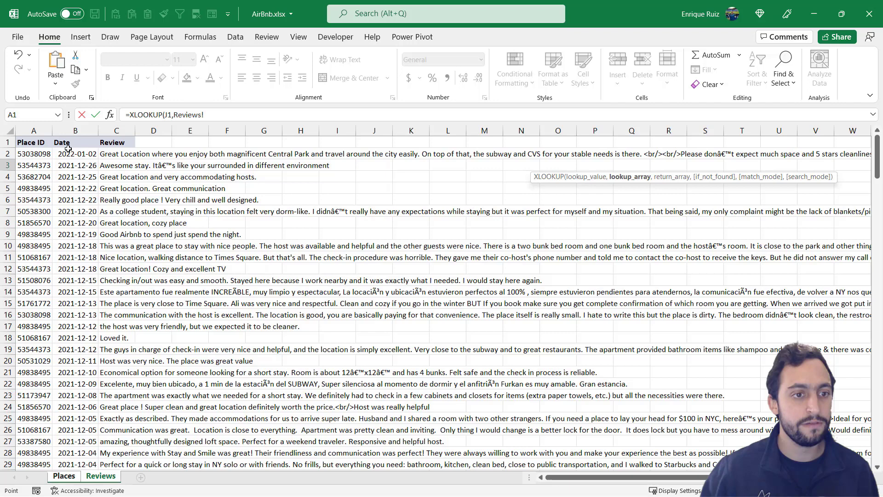
click(33, 131)
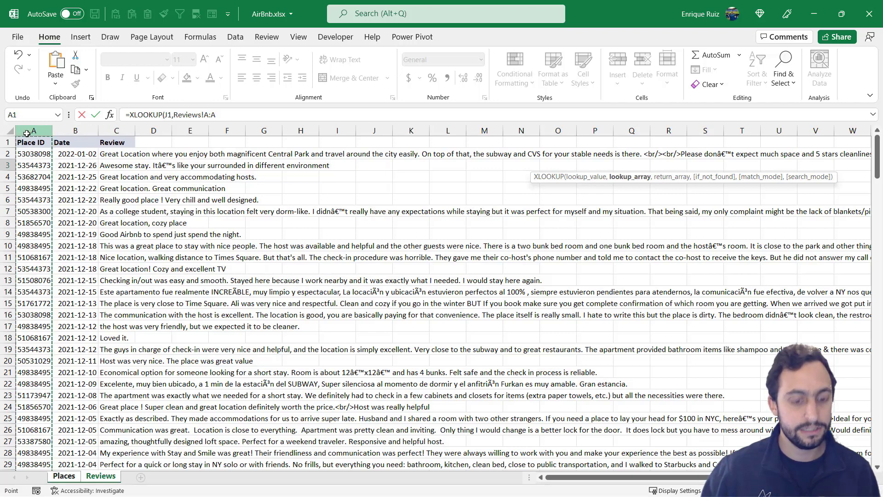
text(,)
click(108, 131)
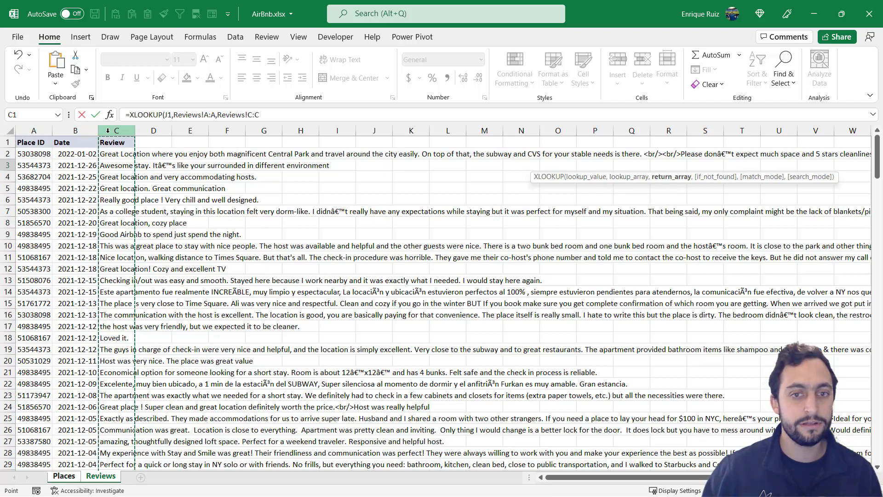
text(,,)
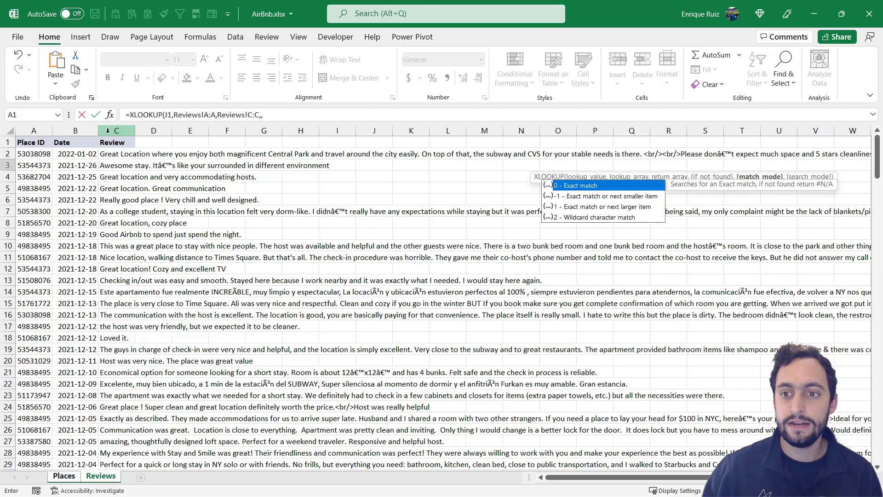
text(,)
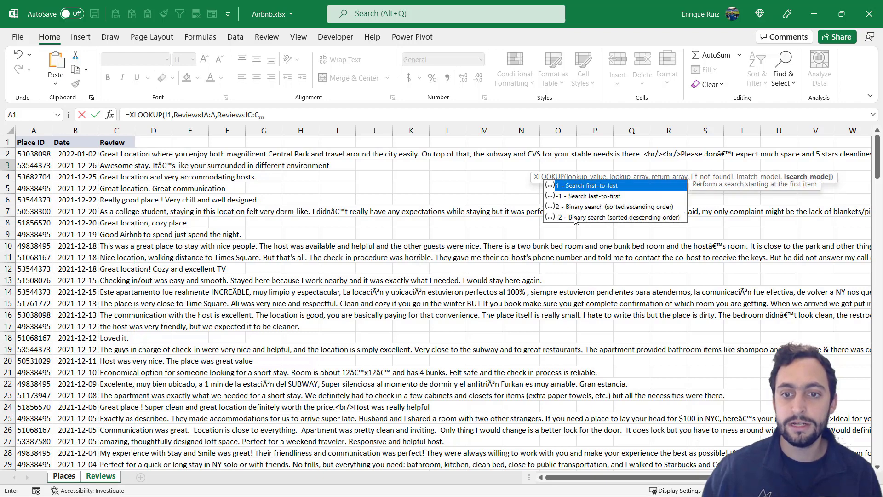
key(Down)
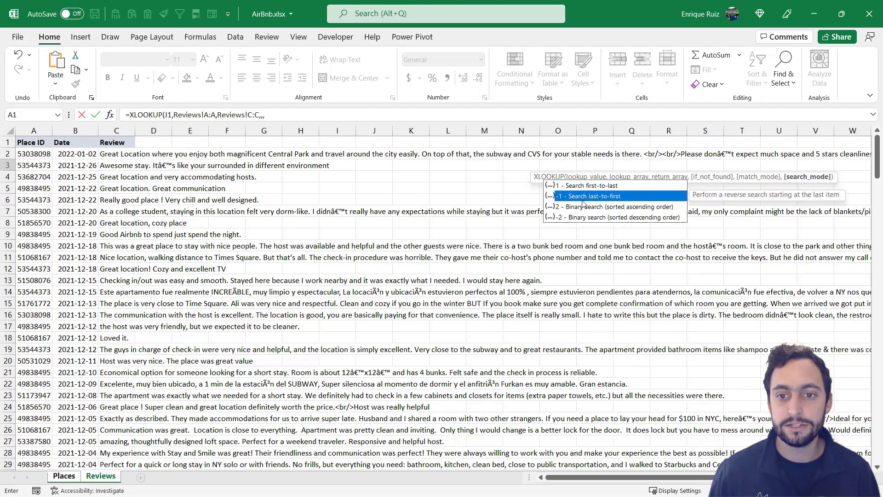
key(Tab)
text())
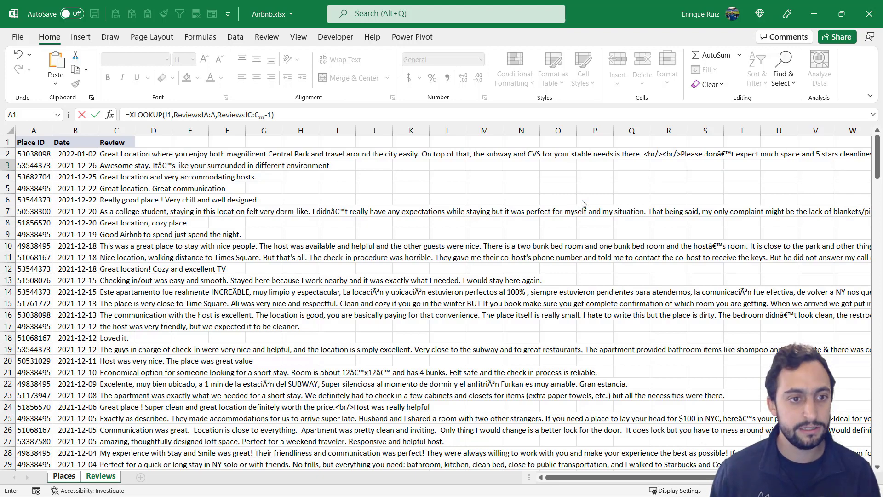
key(Return)
key(Up)
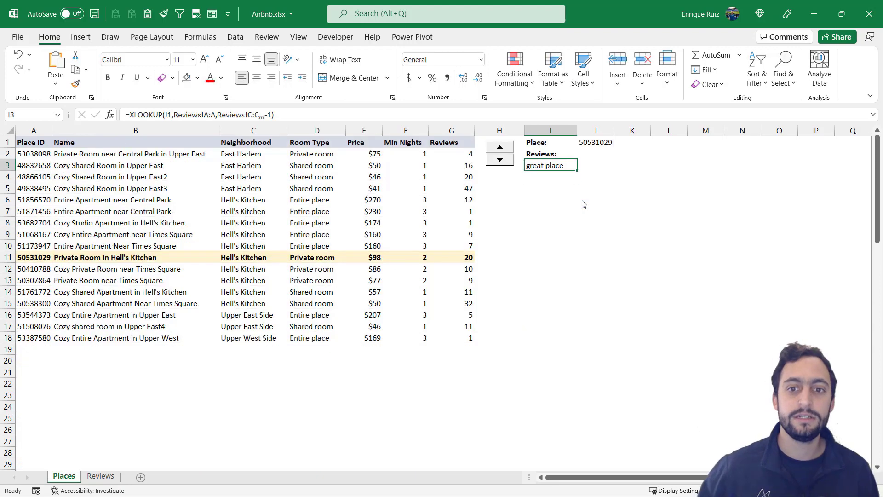
click(46, 260)
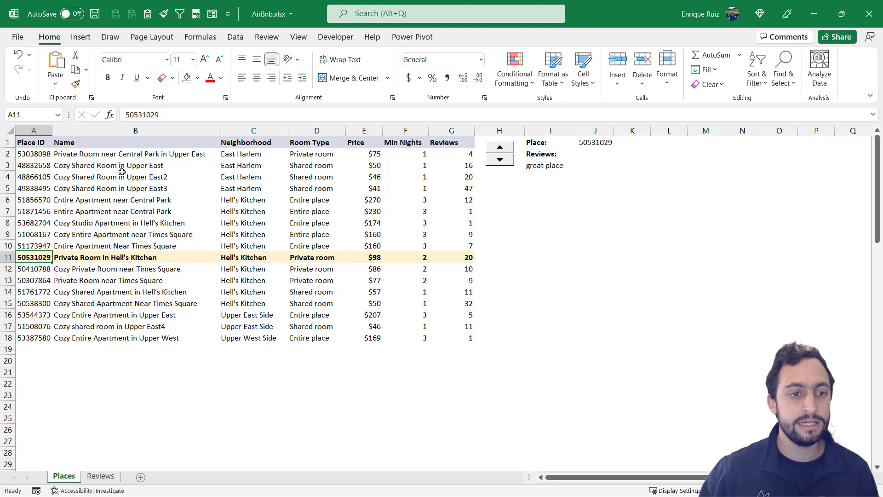
double_click(154, 115)
key(Escape)
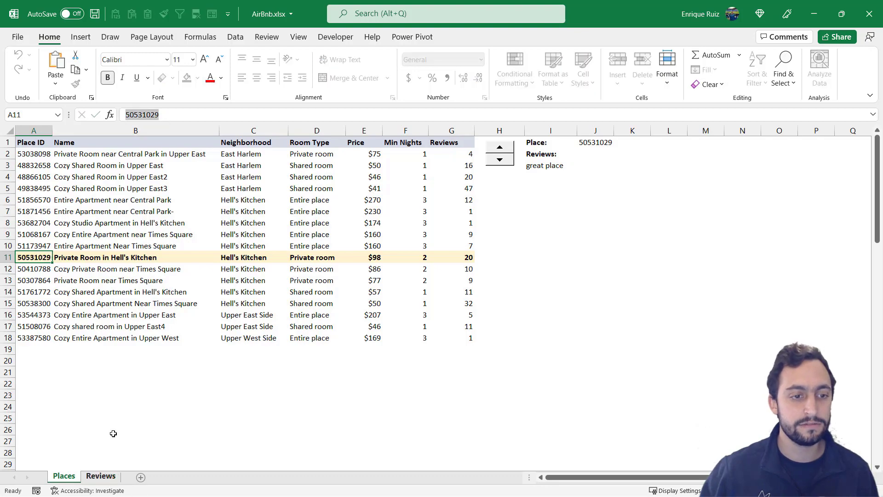
click(100, 475)
click(36, 157)
click(35, 143)
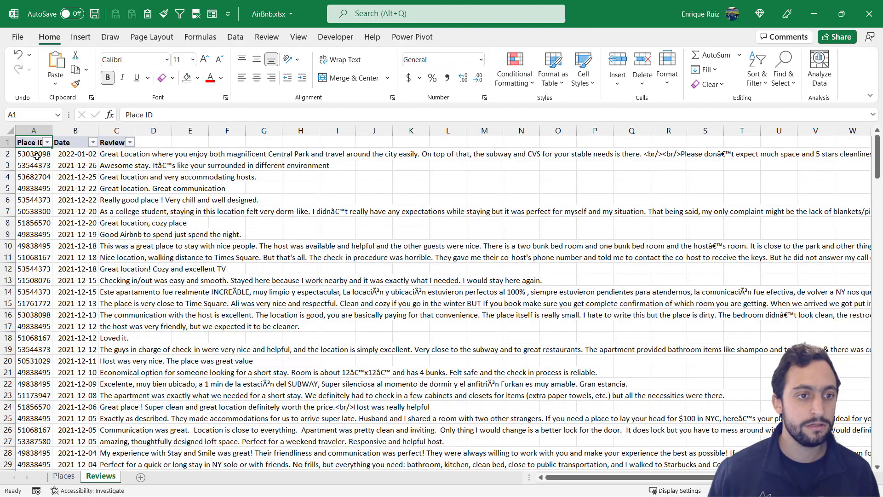
click(47, 143)
click(37, 265)
key(ctrl+v)
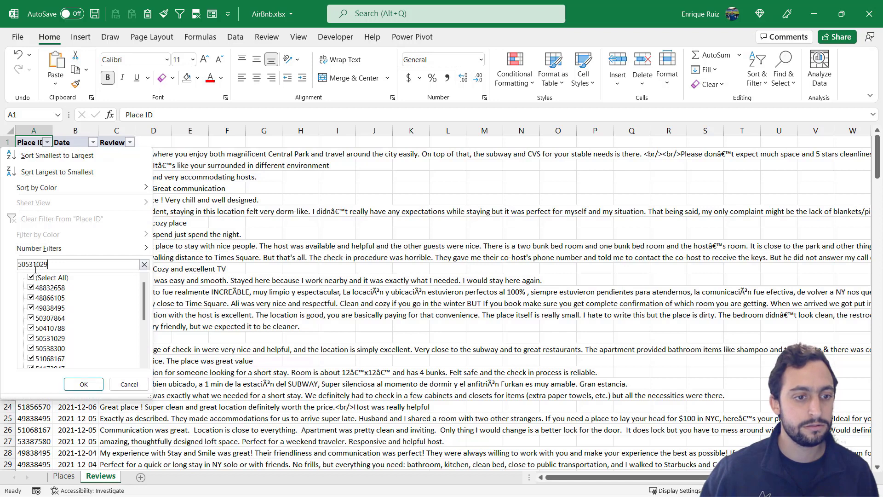
click(84, 384)
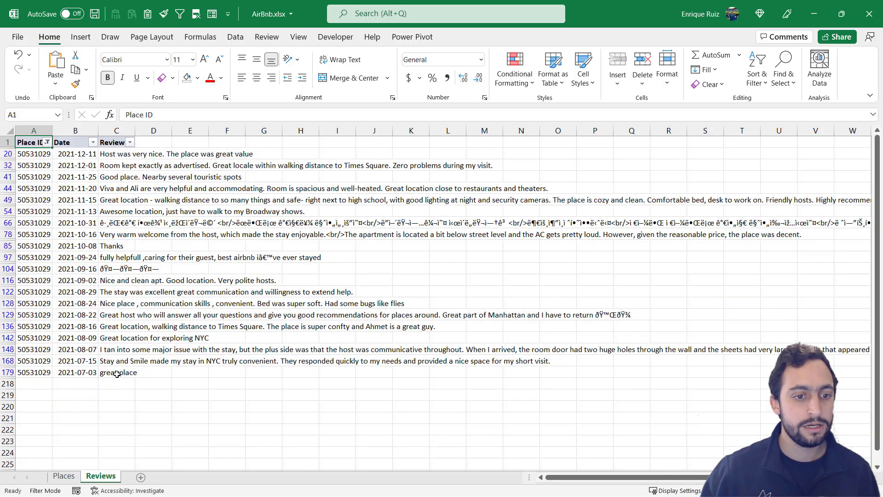
click(116, 373)
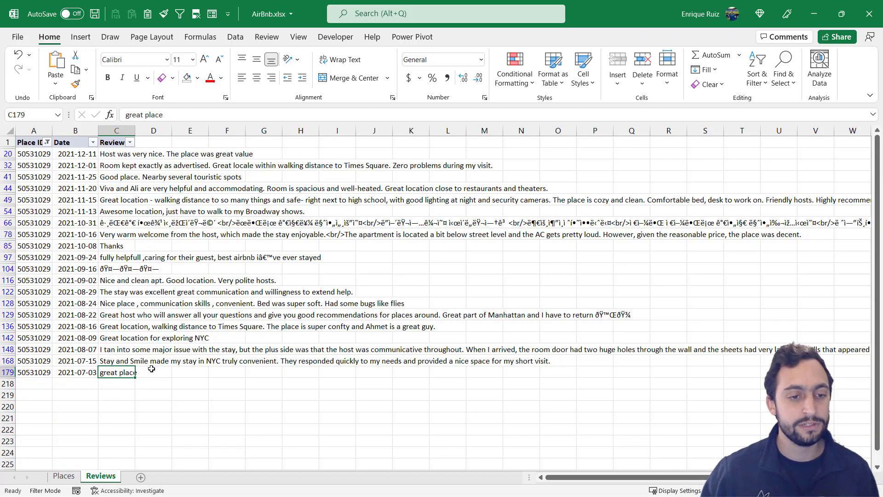
key(ctrl+shift+l)
key(ctrl+Home)
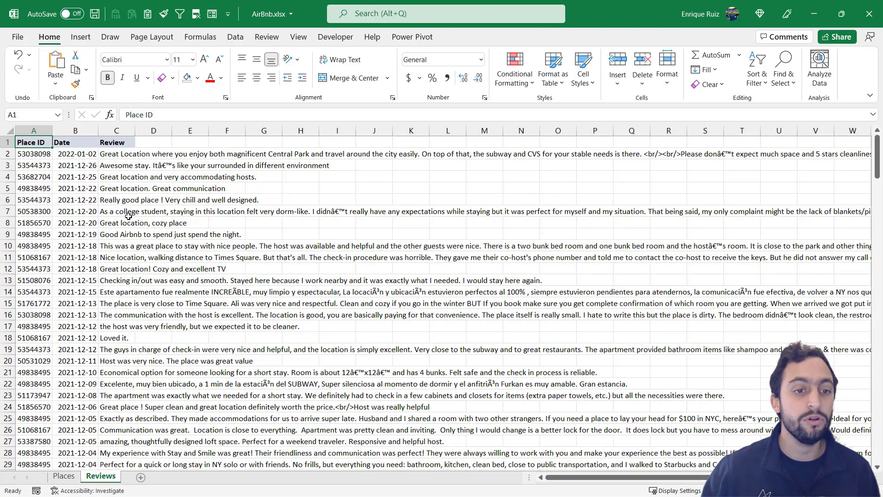
click(64, 476)
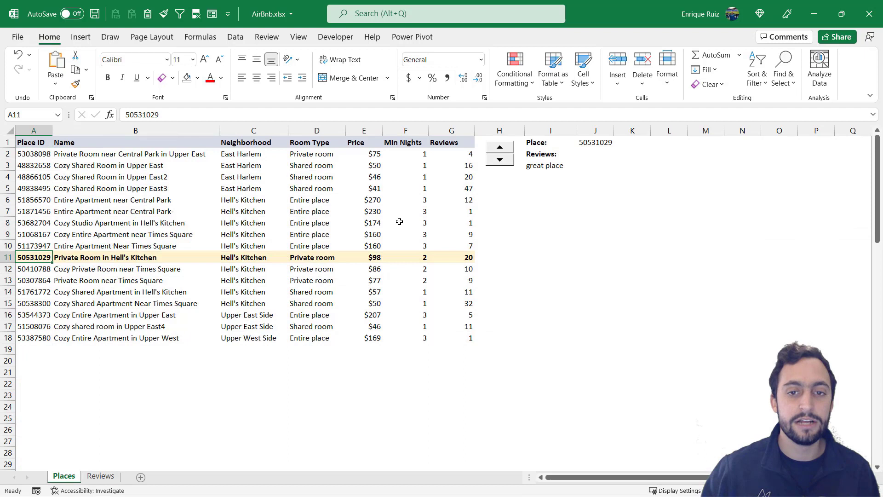
Delete the XLOOKUP formula from I3, leaving the Reviews cell empty.
click(536, 166)
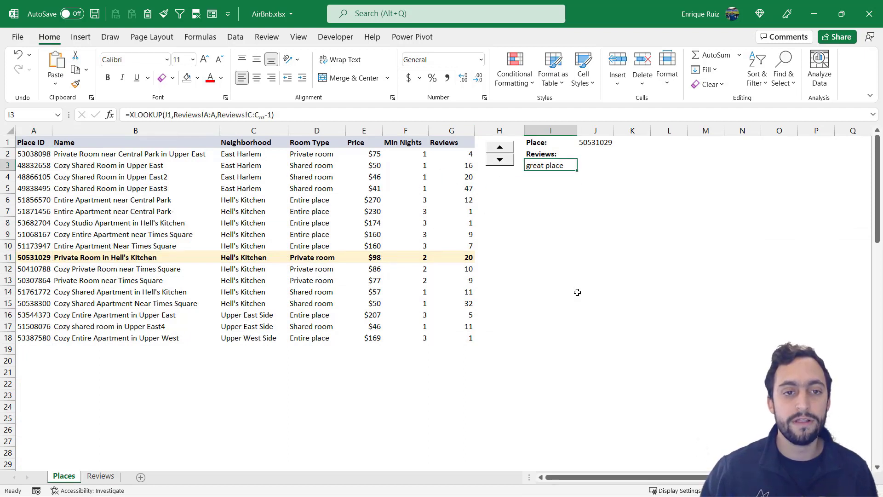
key(Delete)
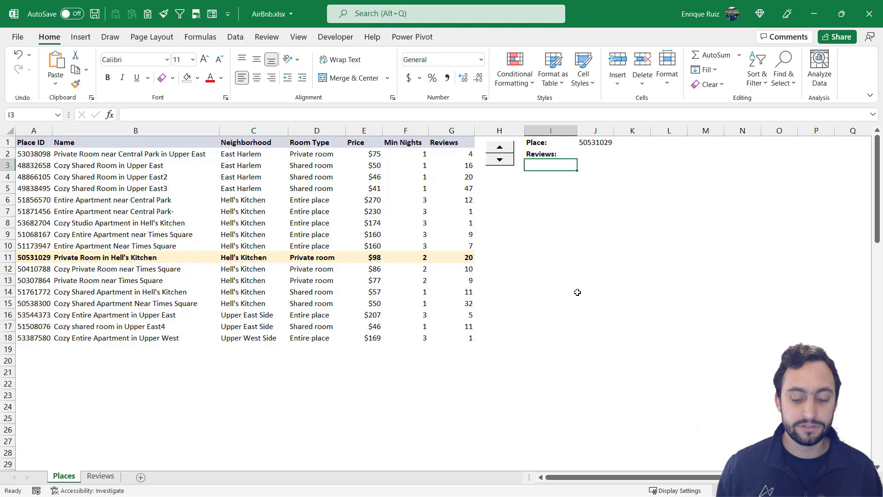
Enter =FILTER(Reviews!C:C,Reviews!A:A=Places!J1) in I3 to spill every review for place 50531029.
text(=FILTER)
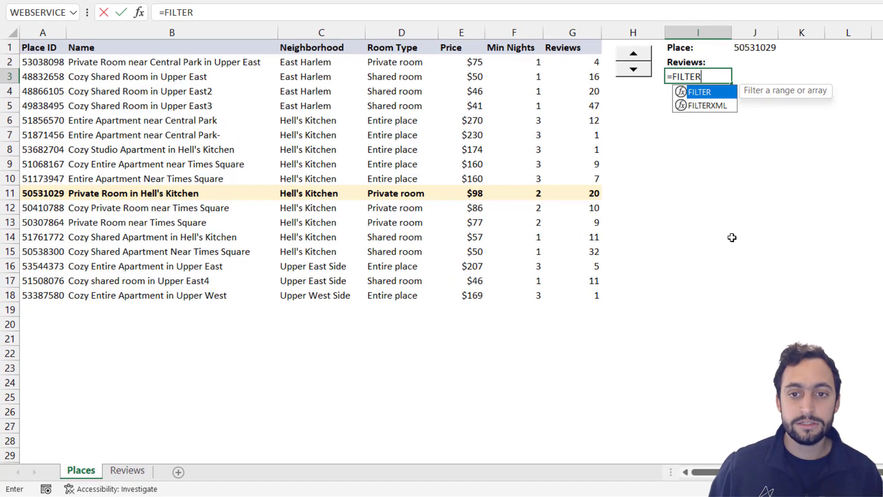
text(()
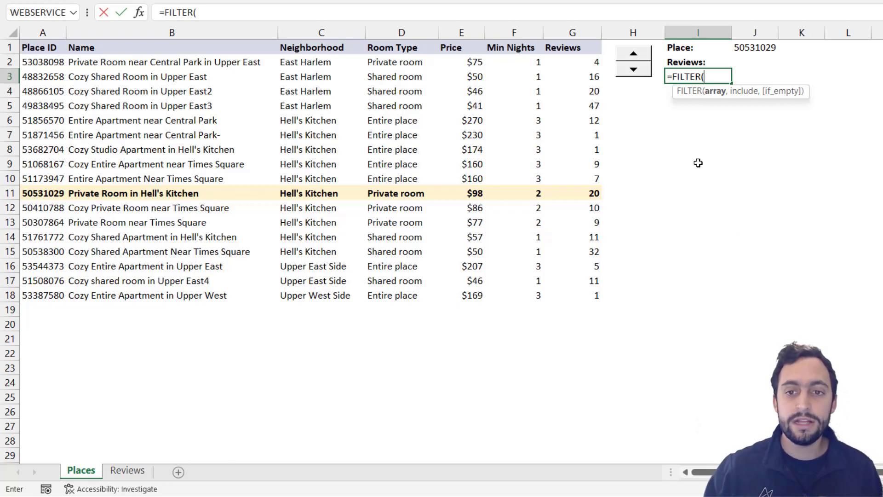
click(133, 470)
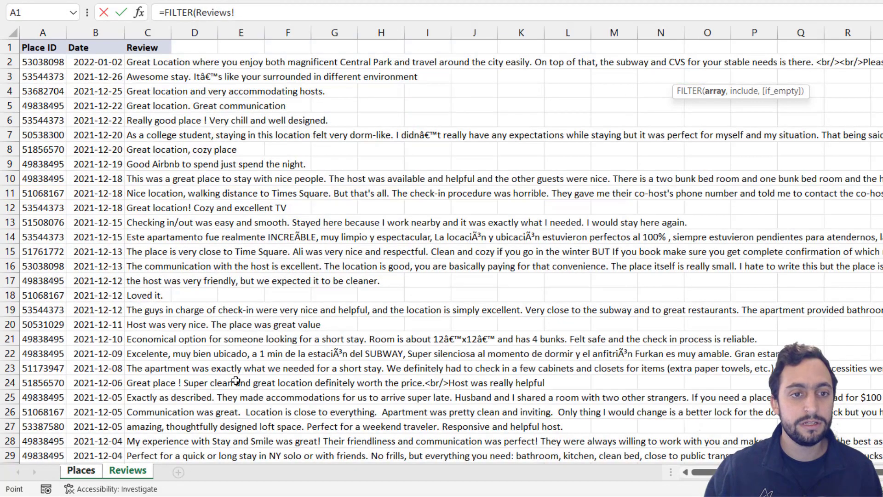
click(163, 32)
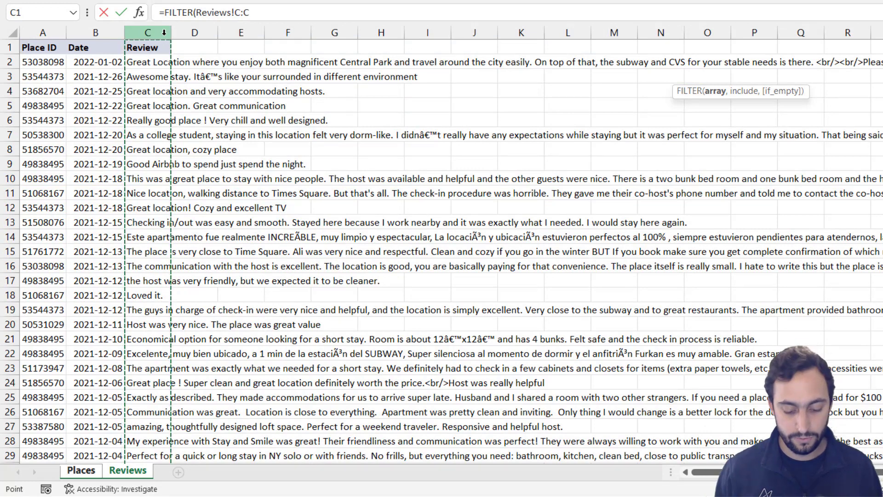
text(,)
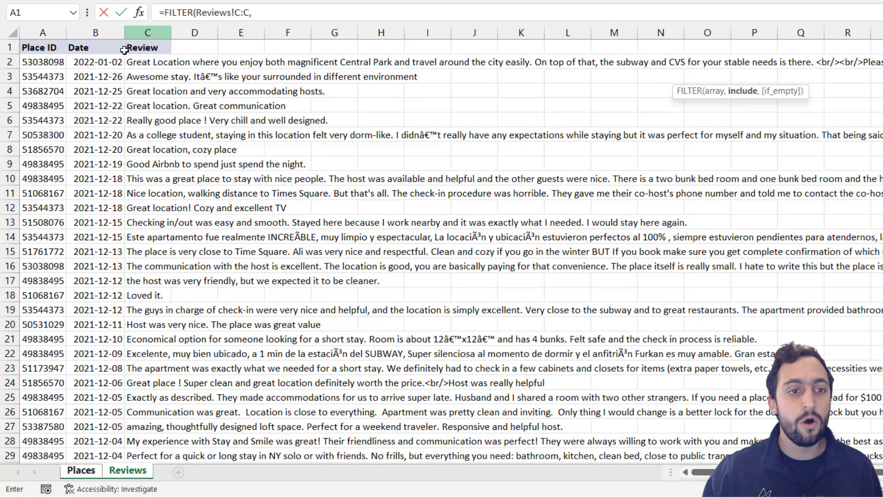
click(46, 32)
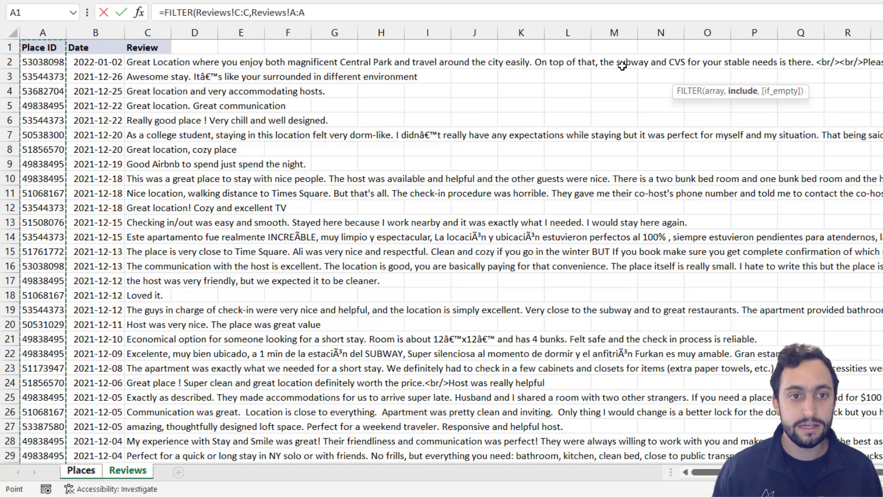
text(=)
click(81, 470)
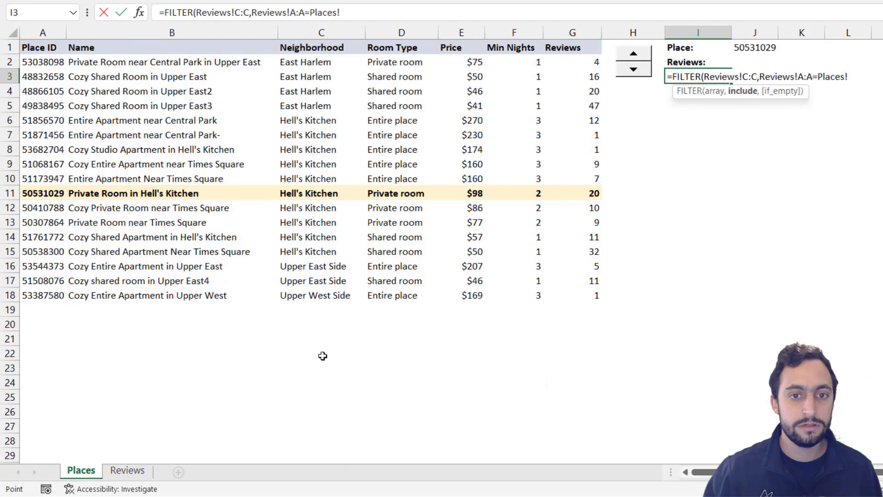
click(766, 49)
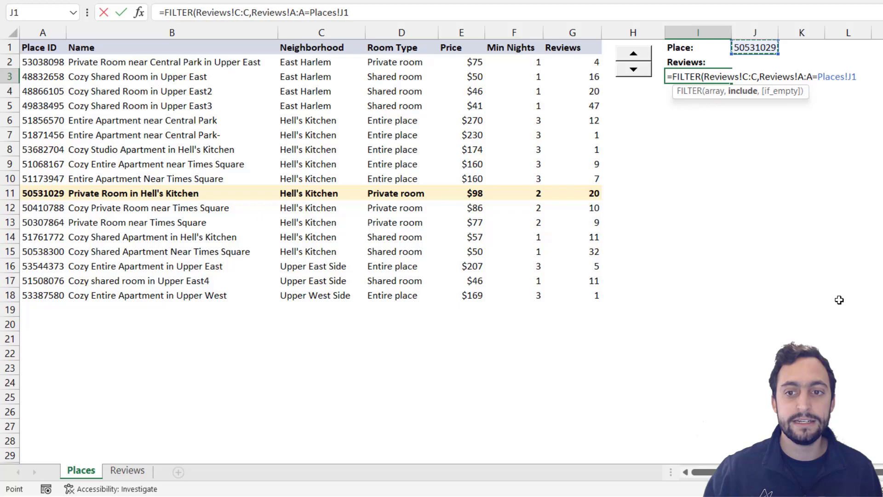
text())
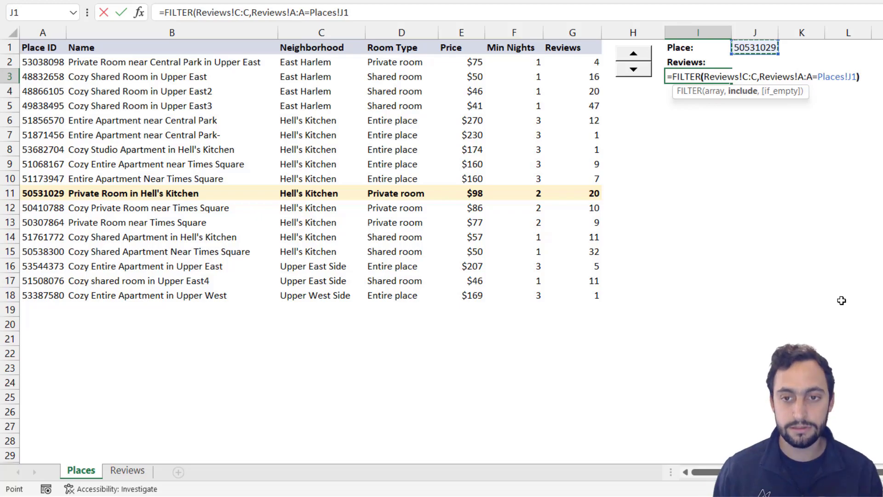
key(Return)
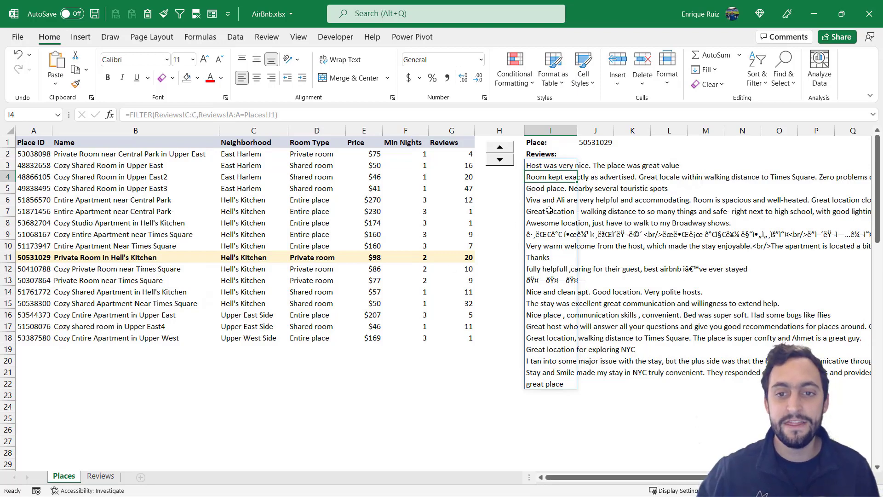
click(570, 167)
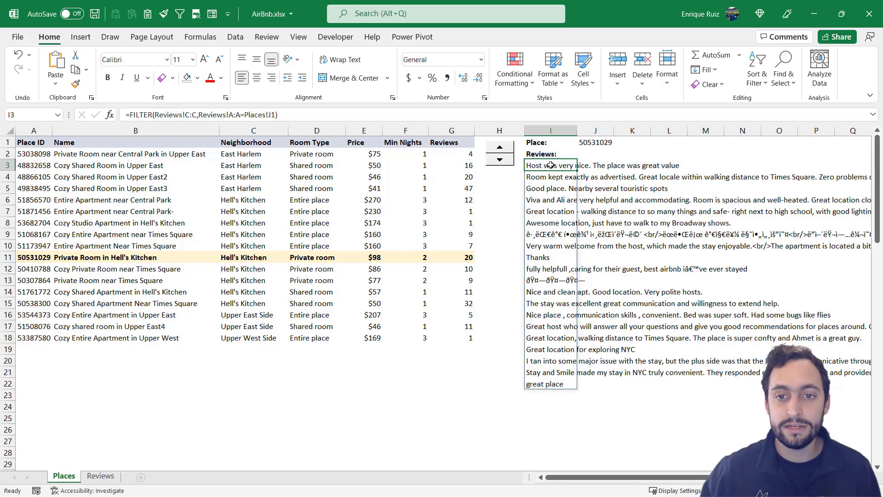
drag(551, 165, 550, 385)
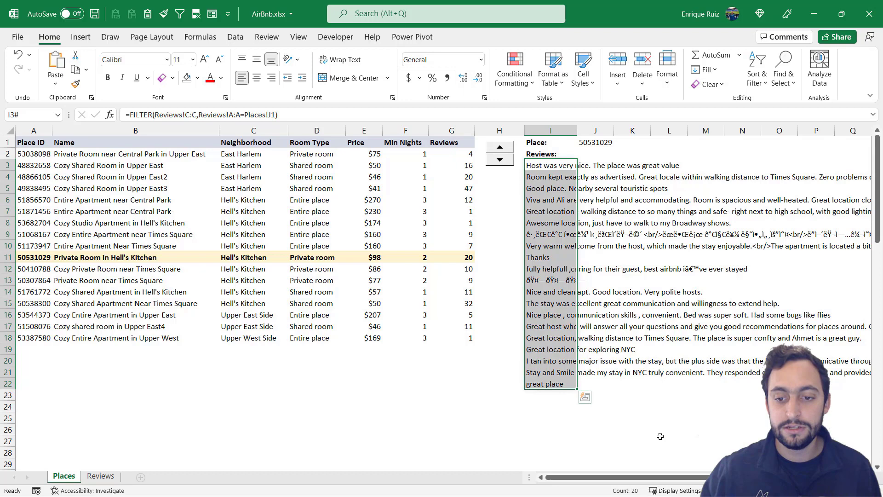
click(467, 257)
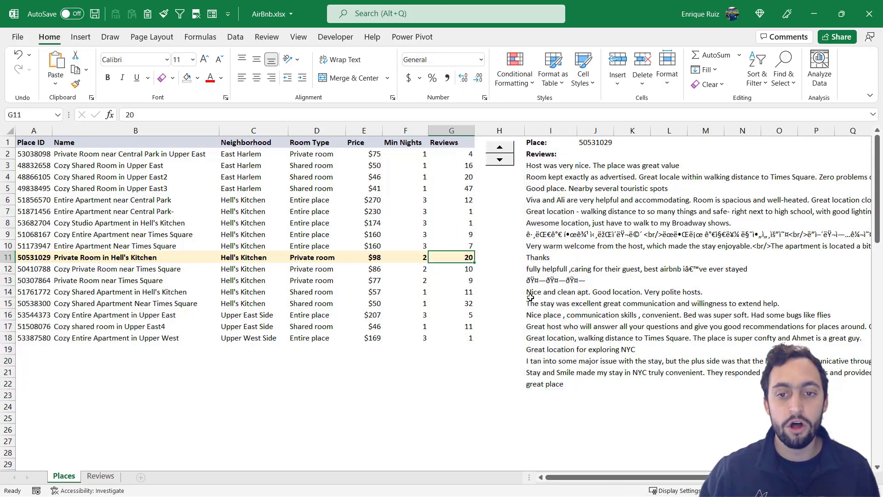
click(542, 165)
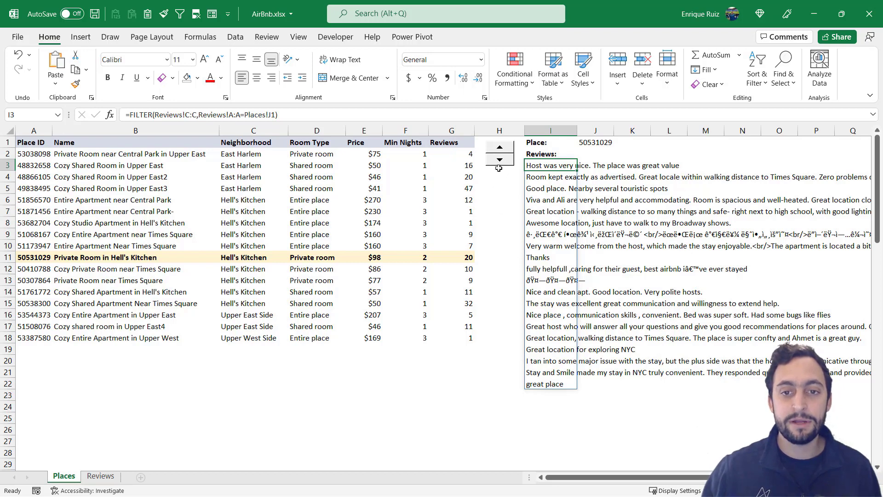
Step Place up through 51173947 and 51068167 to 51856570, listing its 12 reviews.
click(505, 150)
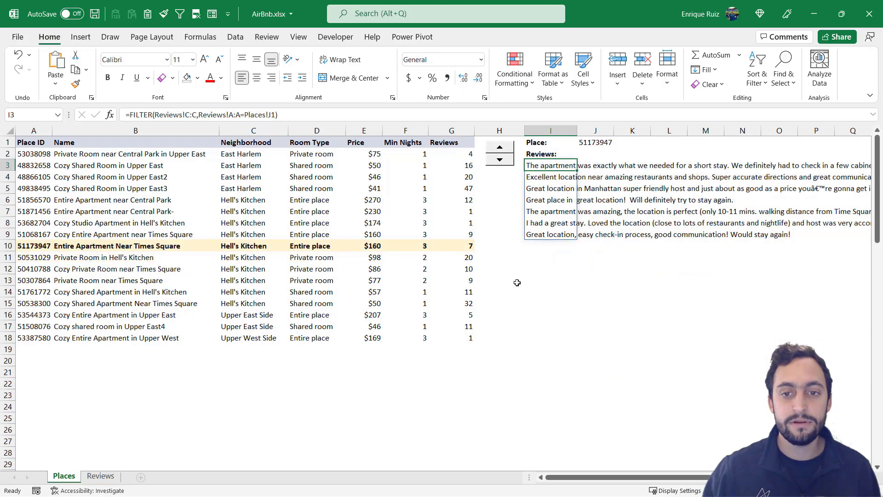
click(509, 151)
click(508, 151)
click(509, 151)
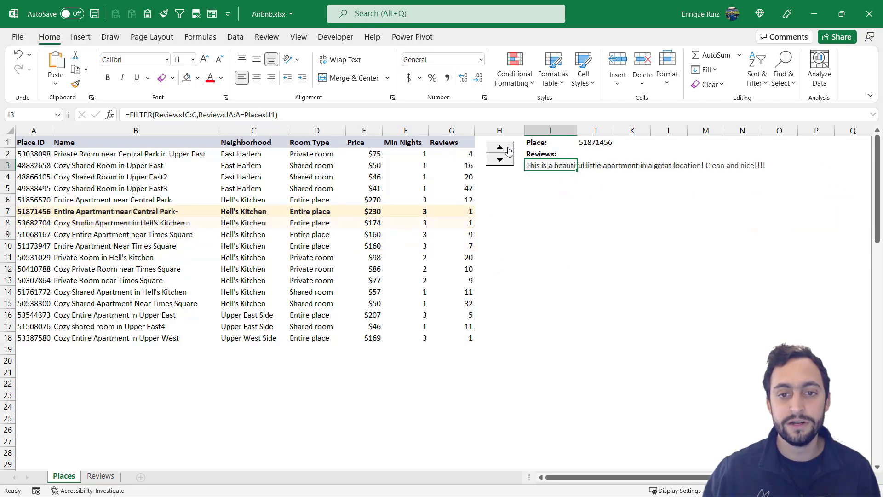
click(508, 150)
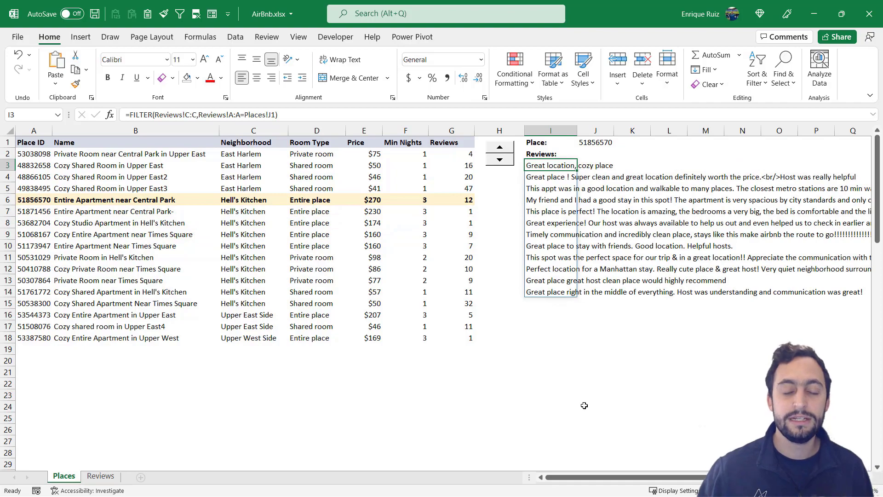